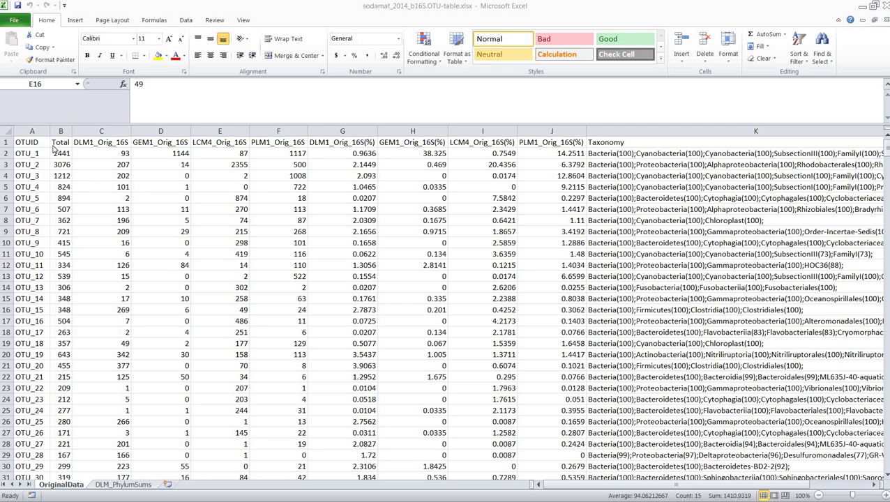
Browse the OTU table: OTU_3 and OTU_7, DLM1 counts, the K2 taxonomy string, F20 and E14
click(36, 177)
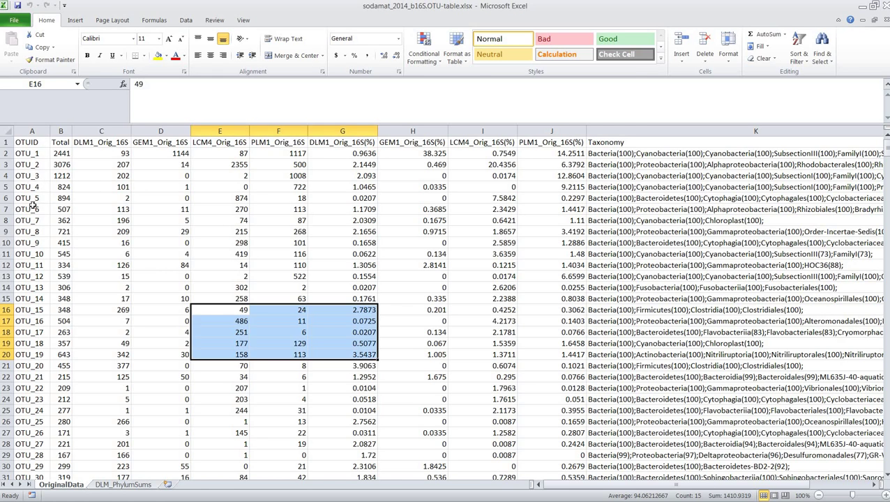
click(28, 220)
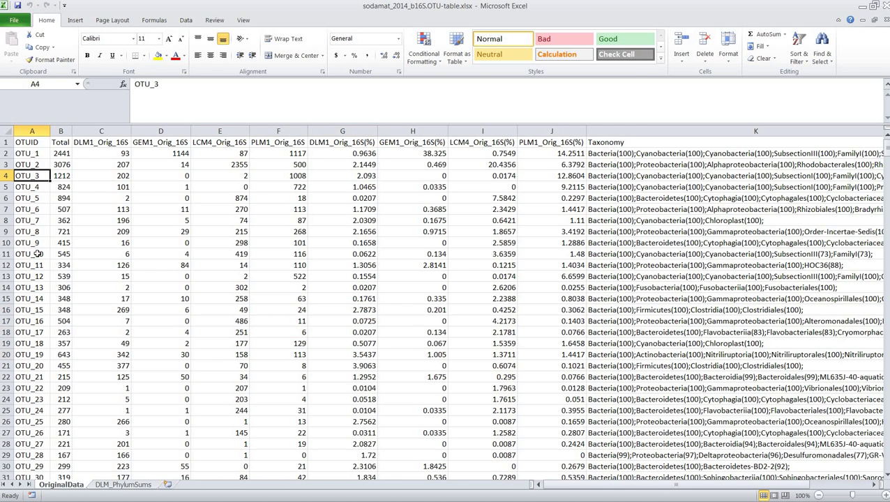
click(95, 145)
key(Down)
key(Down)
key(Down)
key(Down)
key(Down)
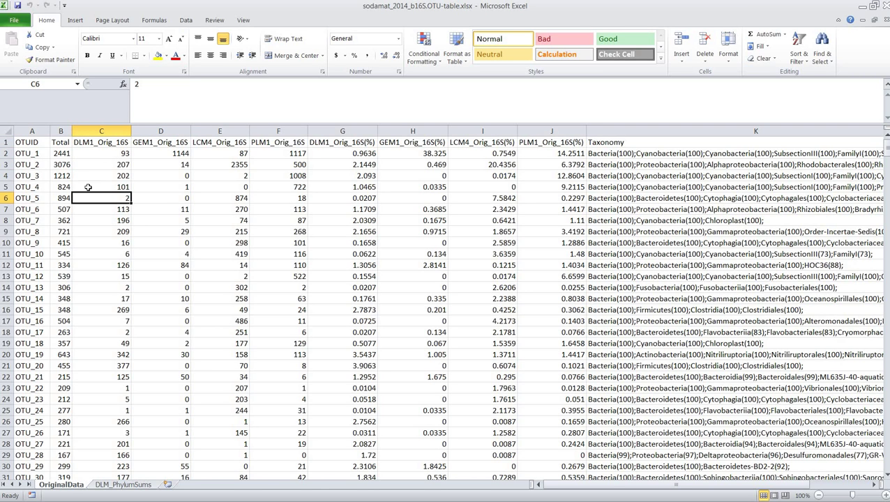
click(342, 133)
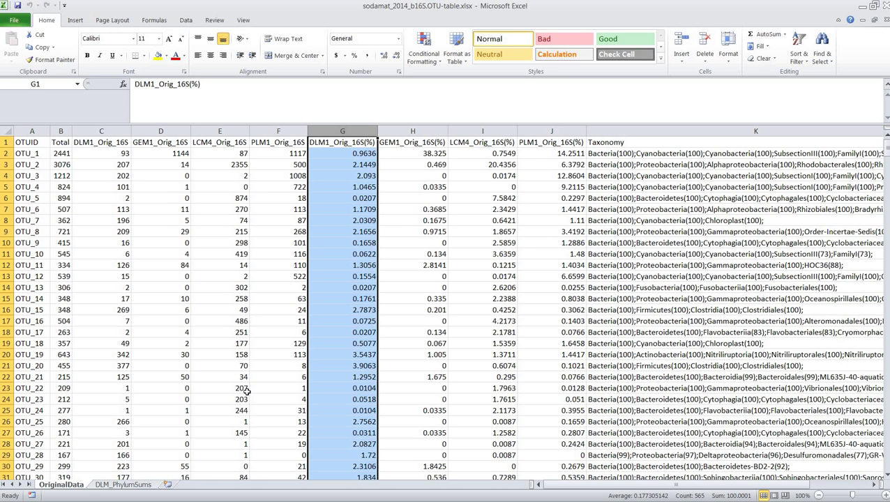
click(610, 155)
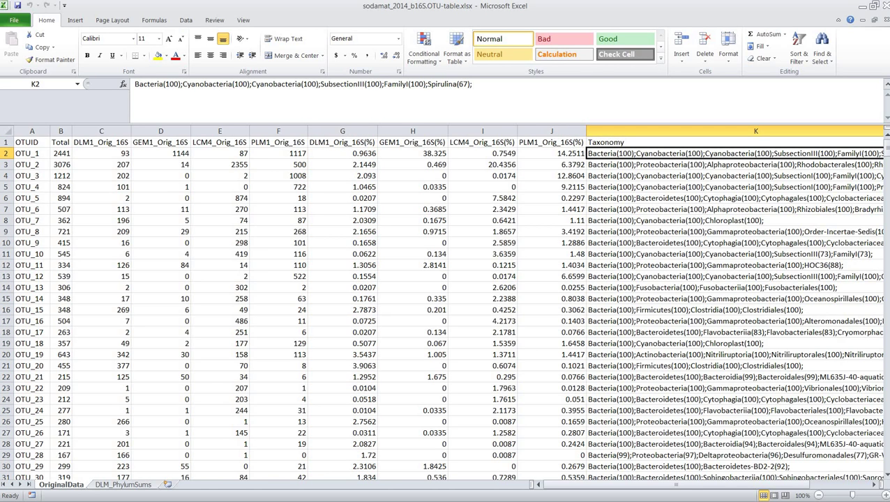
click(303, 353)
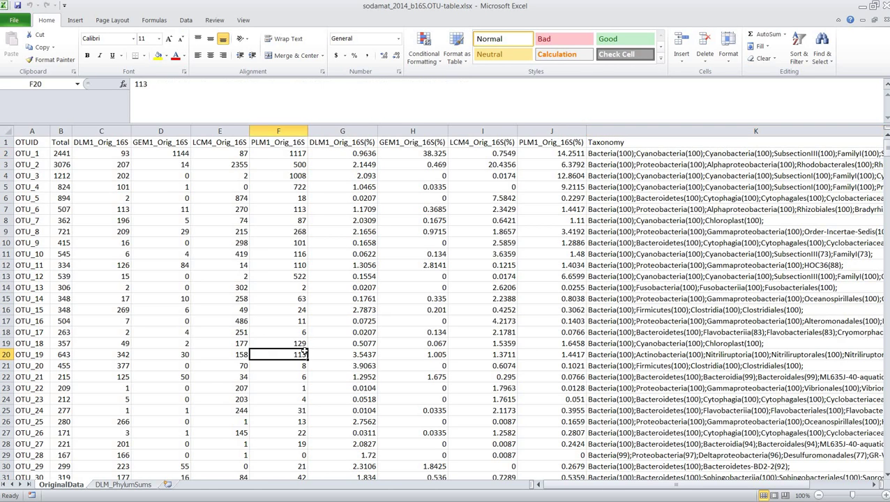
click(232, 288)
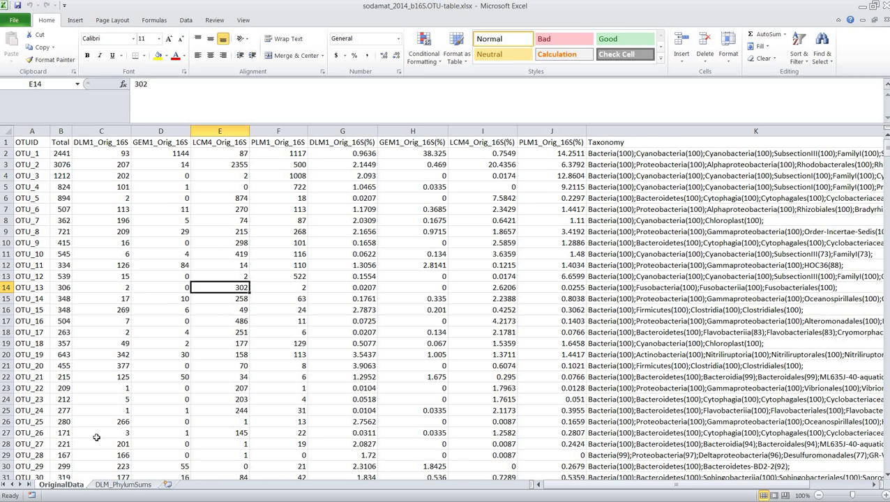
Copy the OriginalData sheet to a new sheet placed before DLM_PhylumSums
right_click(67, 488)
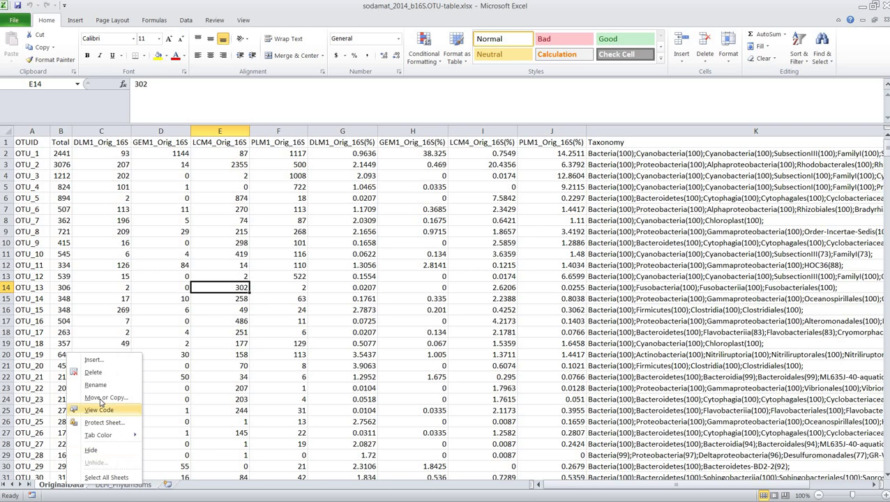
click(64, 399)
click(60, 387)
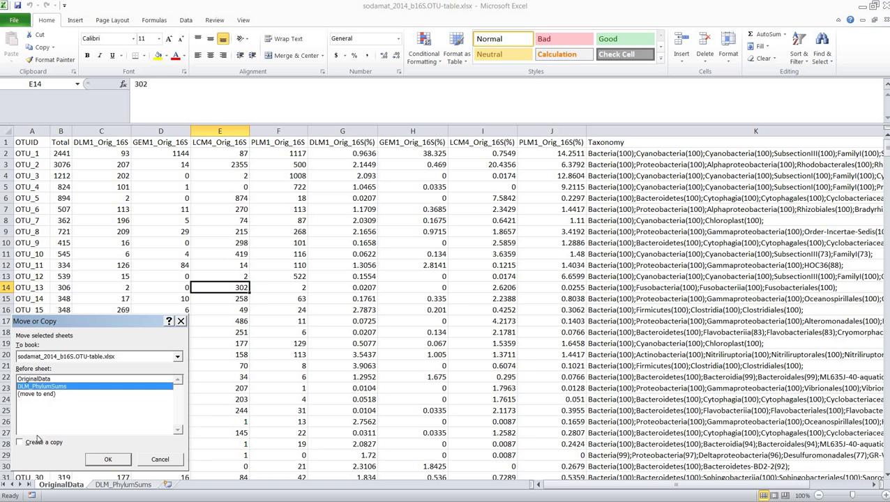
click(38, 444)
click(109, 459)
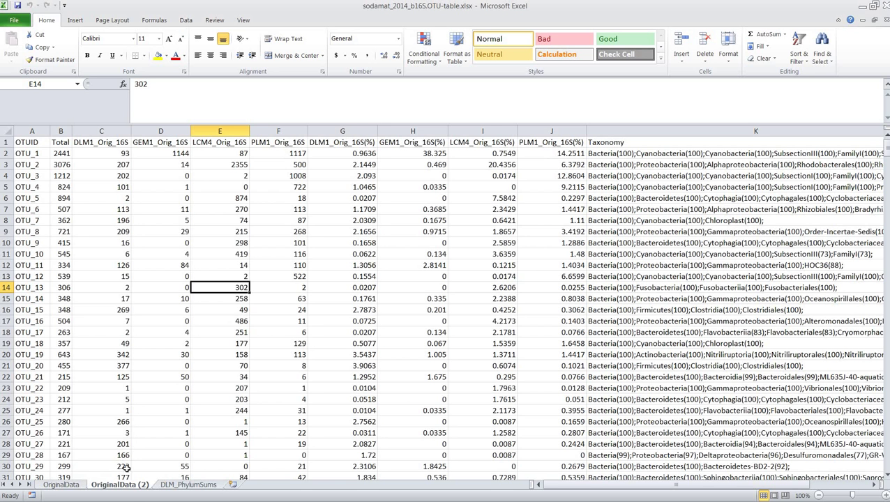
Rename the copied sheet tab to 'Intermediate'
double_click(120, 485)
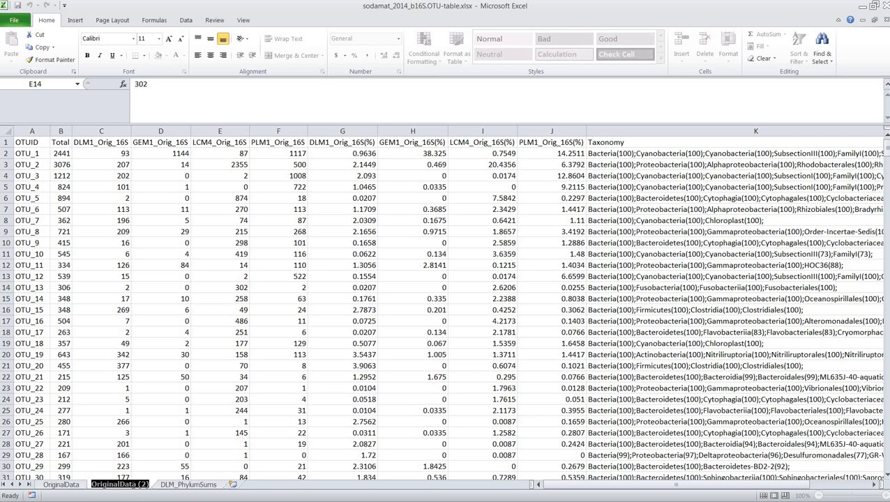
text(Intermed)
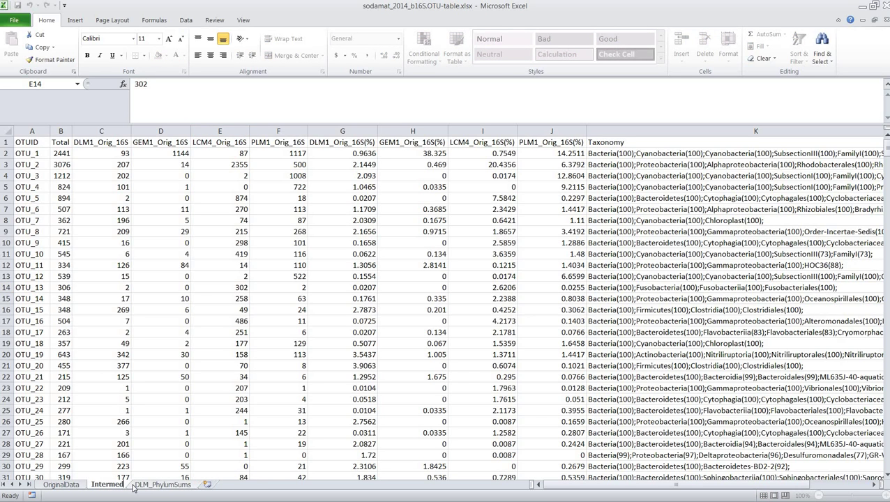
text(iate)
click(197, 418)
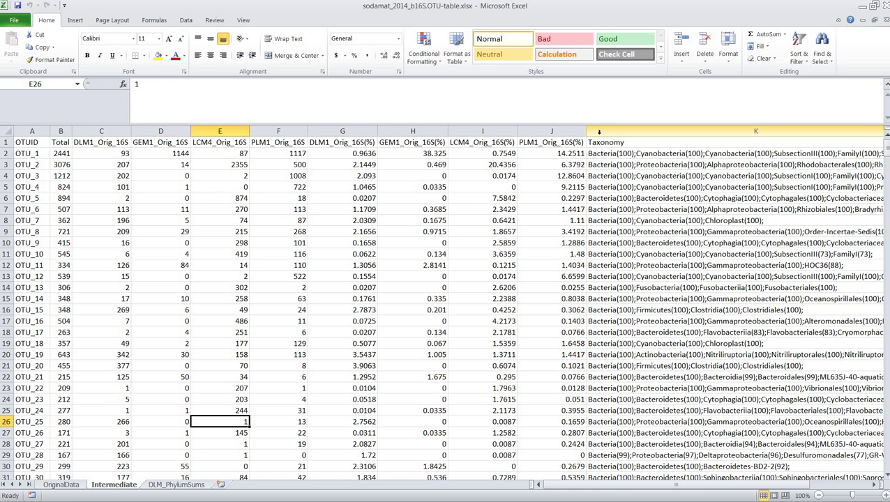
Split the Taxonomy column with Text to Columns using semicolon as the only delimiter
click(598, 131)
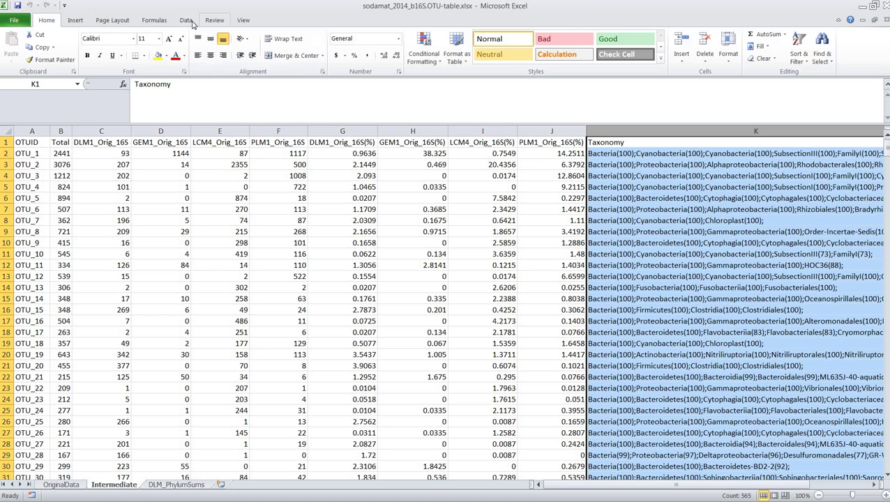
click(189, 20)
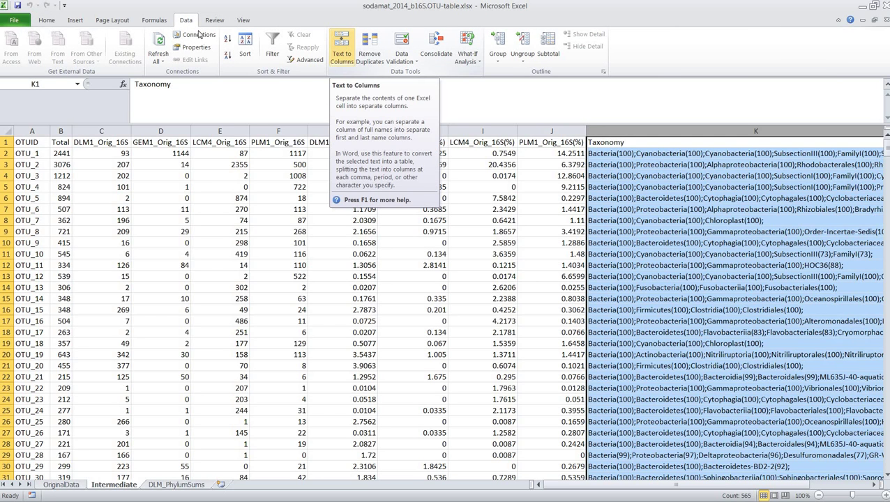
click(342, 46)
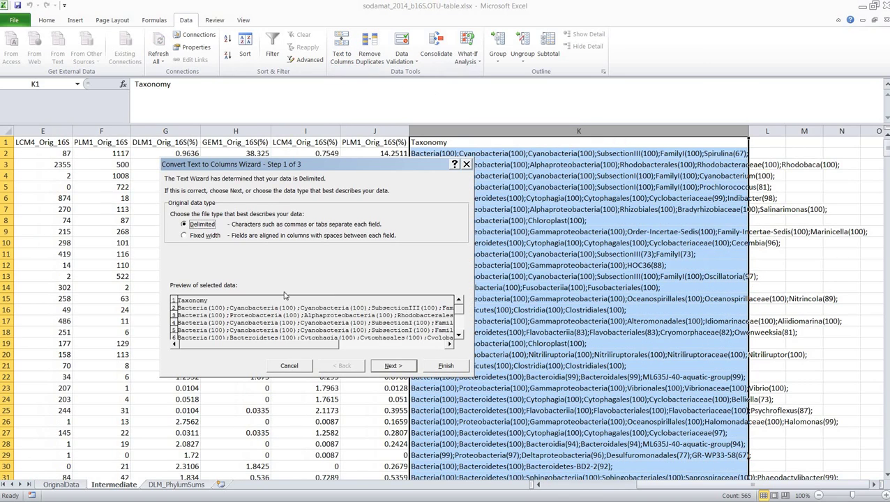
click(391, 366)
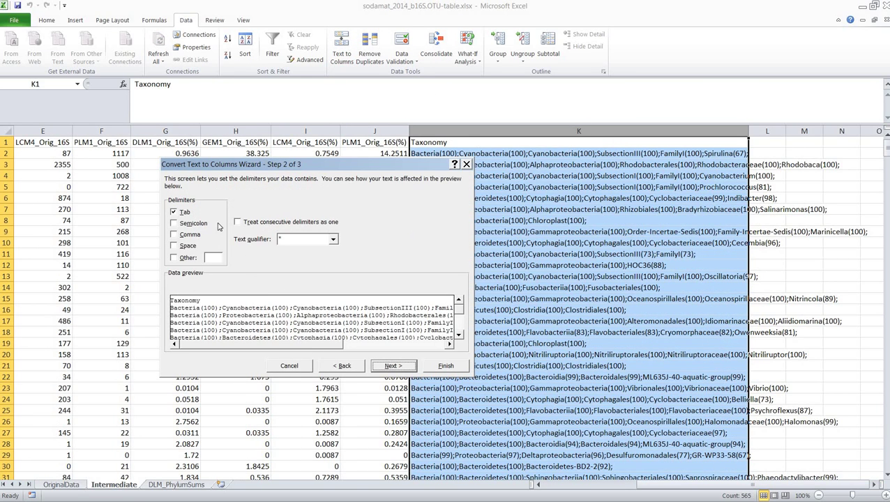
click(189, 224)
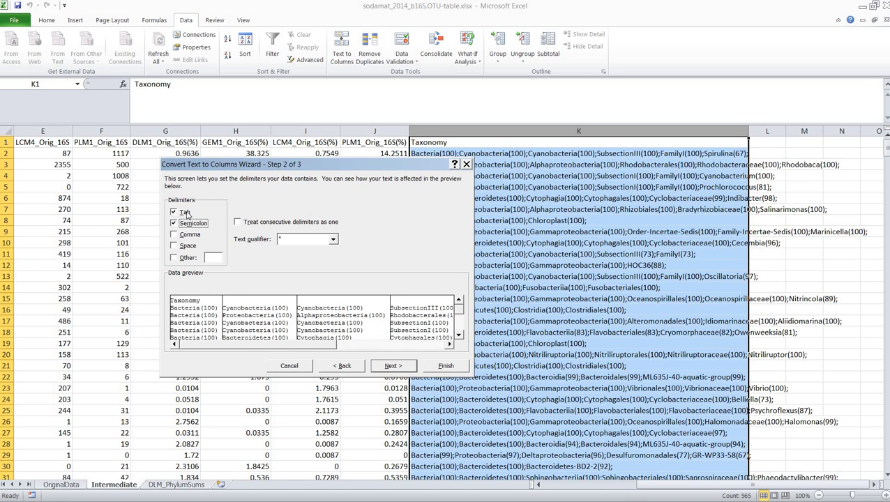
click(186, 214)
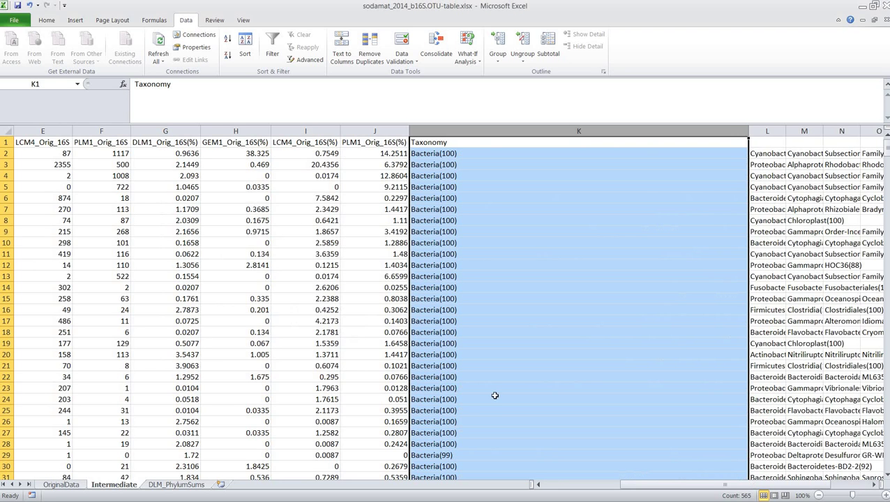
click(445, 365)
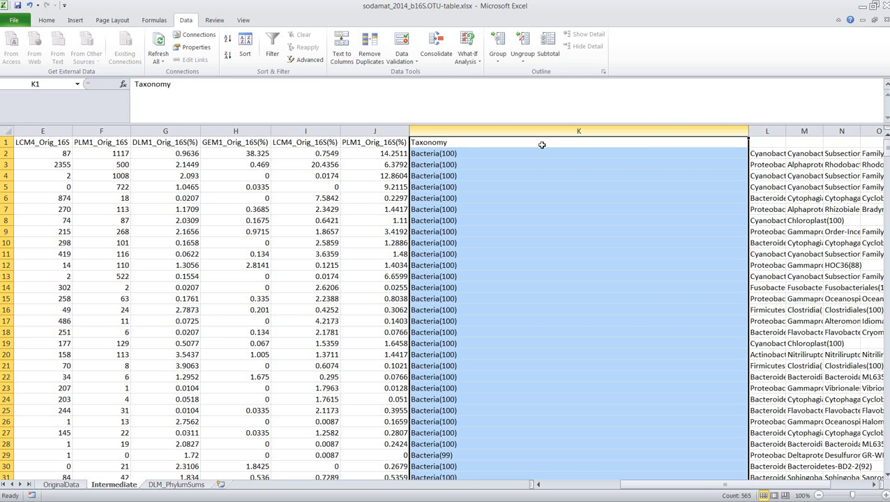
Check the split values in K2, K29, M18 and N12
click(458, 159)
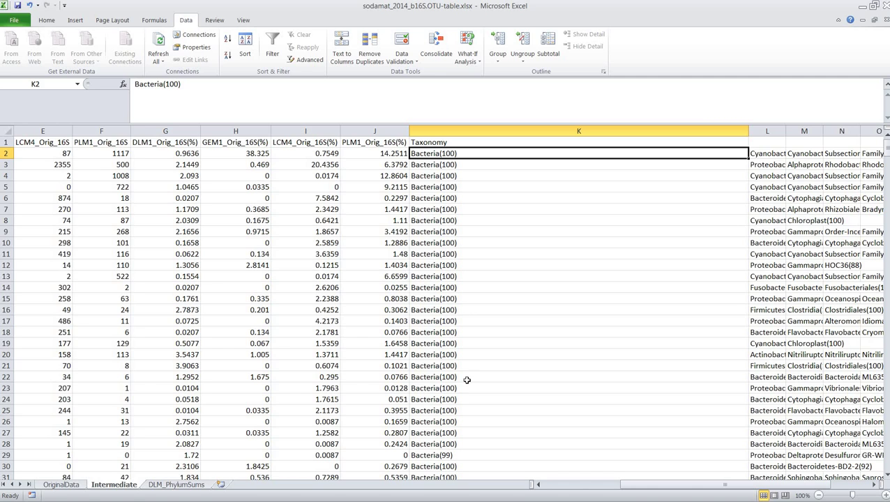
click(443, 455)
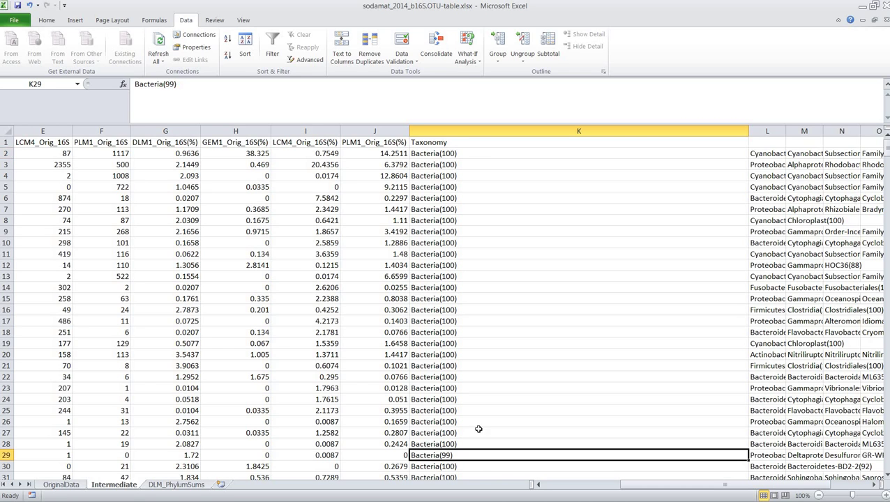
click(795, 332)
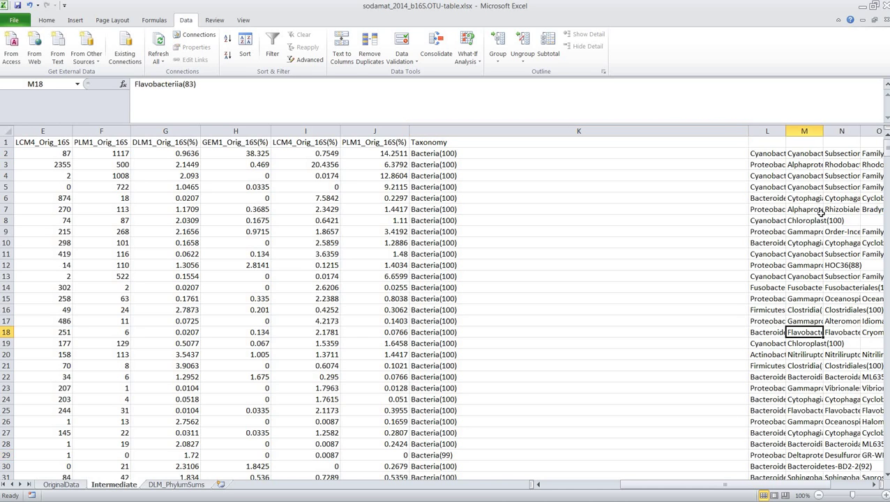
click(834, 263)
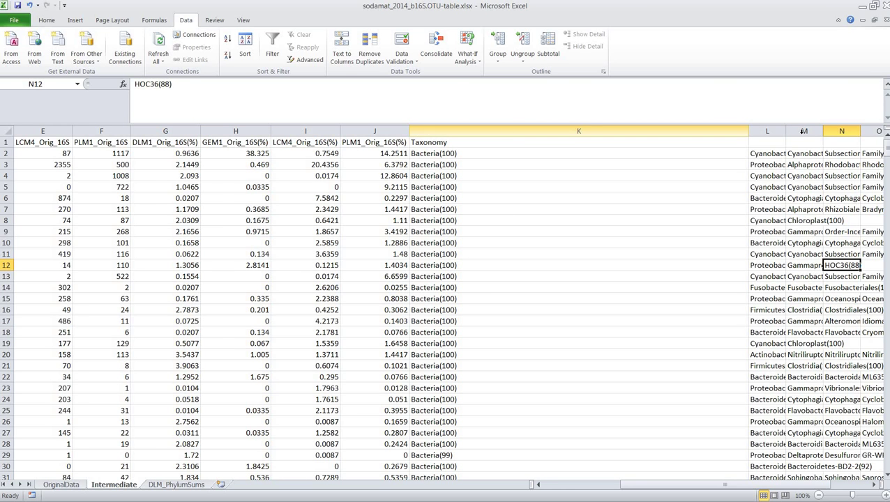
In columns K:Q, replace all '(*)' with nothing to remove confidence numbers like (100)
drag(429, 131, 840, 138)
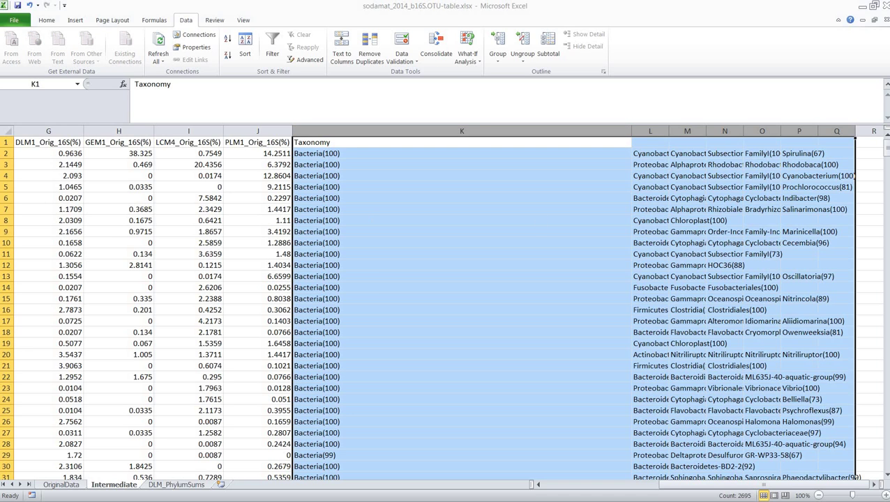
key(ctrl+h)
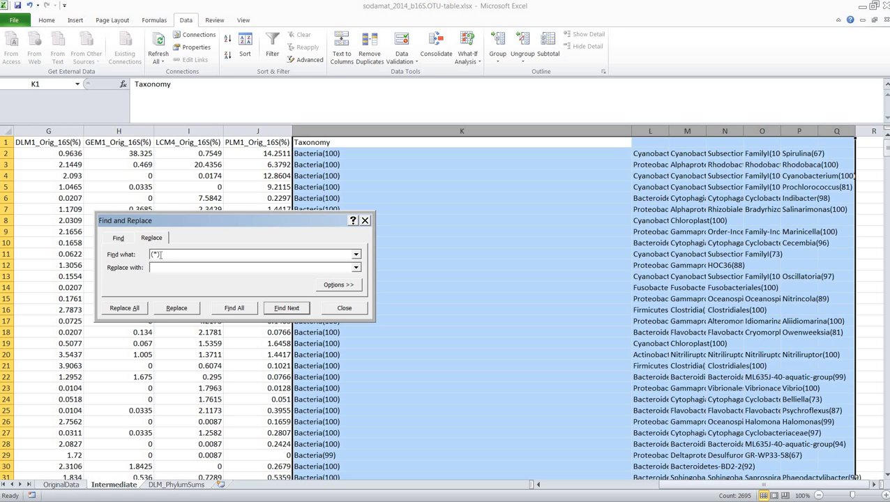
click(129, 308)
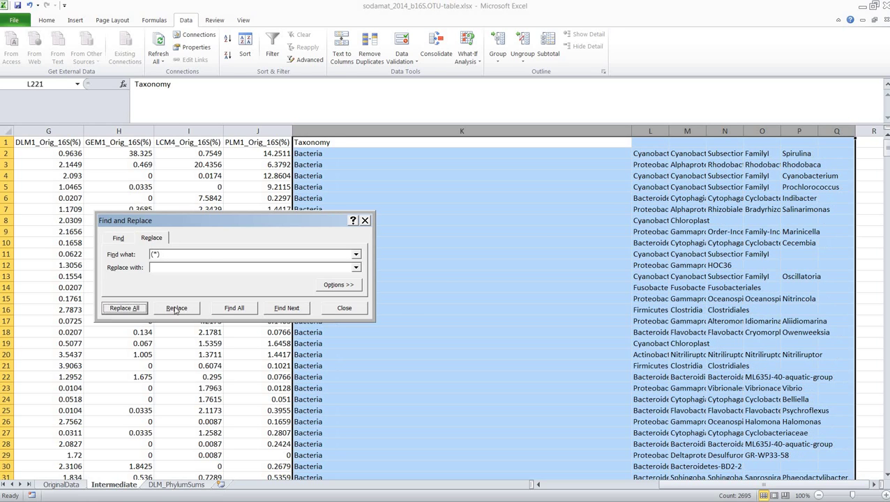
click(450, 285)
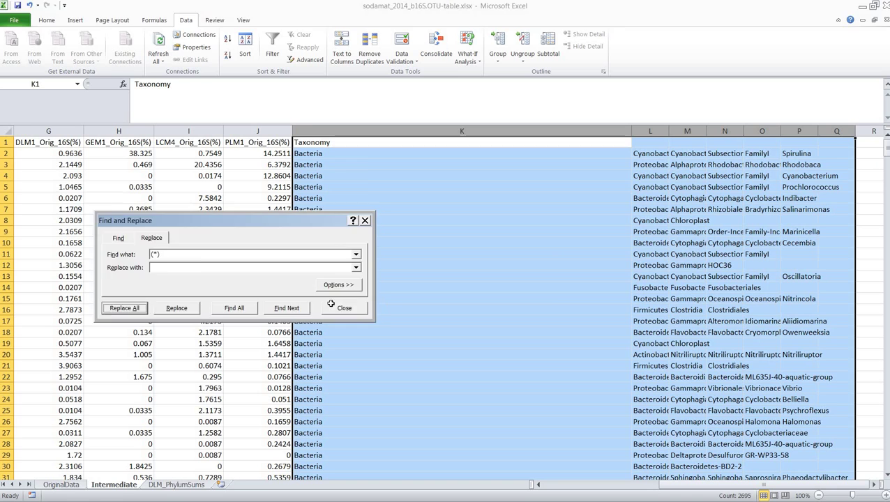
click(349, 307)
Enter headings Domain in K1, Phylum in L1 and Class in M1
click(419, 145)
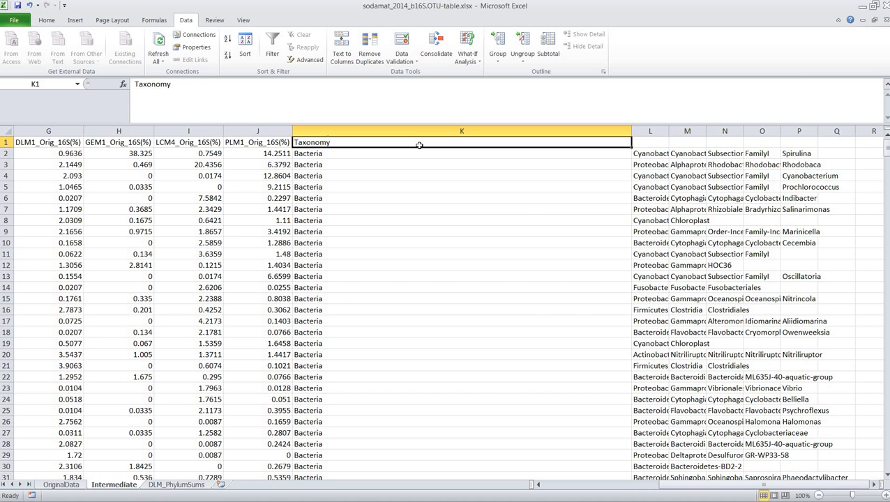
text(Domain)
key(Tab)
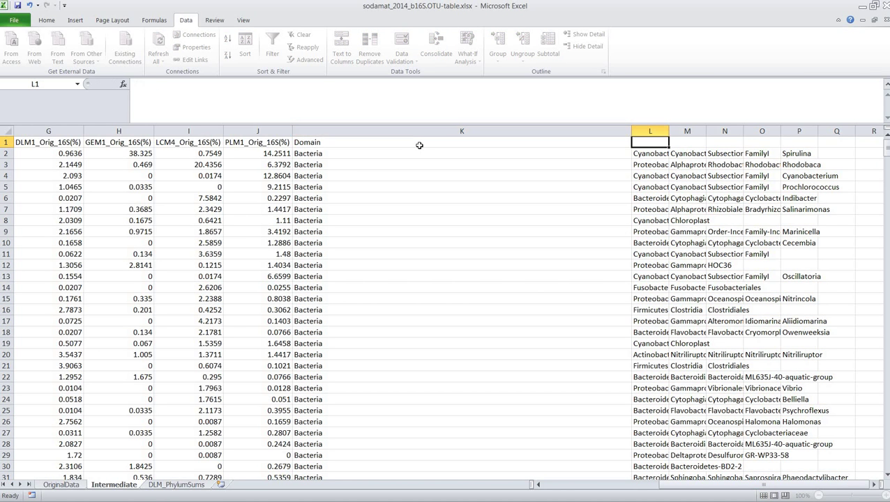
text(Phylum)
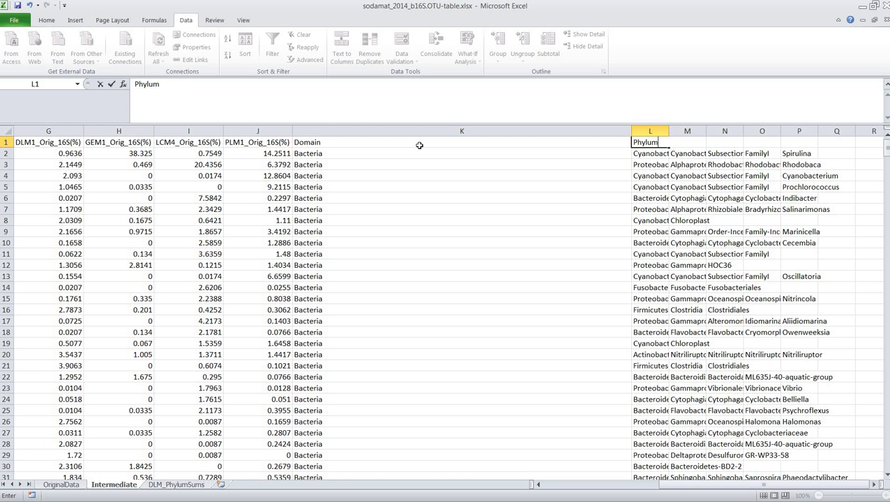
key(Tab)
text(Cla)
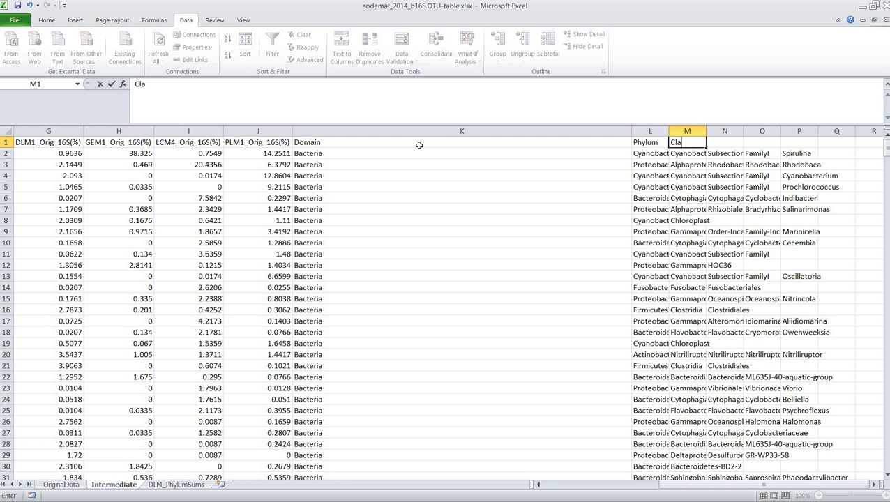
text(ssO)
key(BackSpace)
key(Tab)
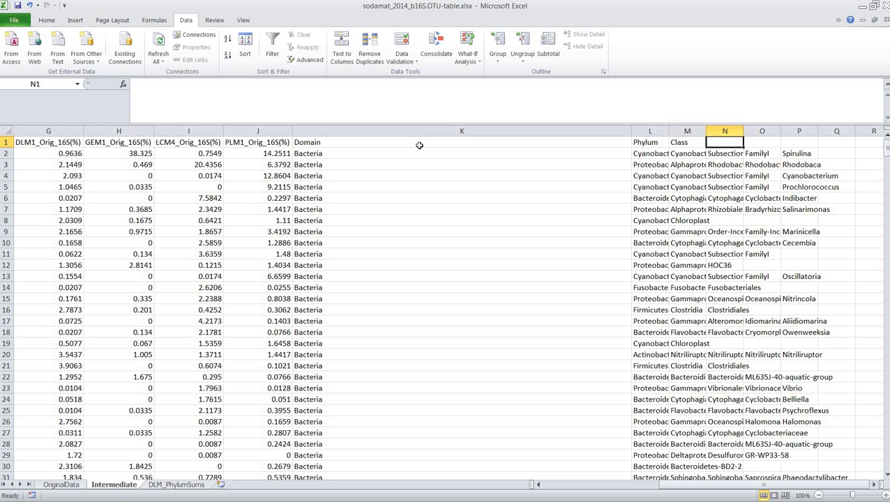
Enter headings Order in N1, Family in O1 and Genus in P1
text(Order)
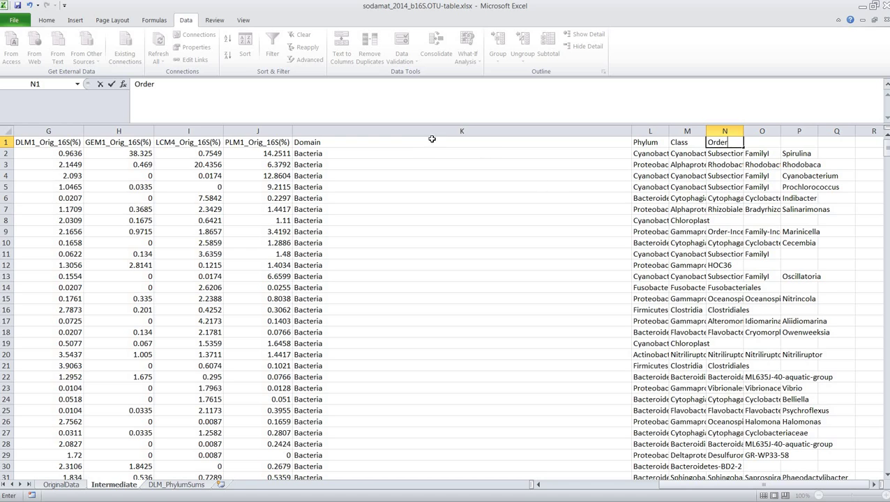
click(758, 144)
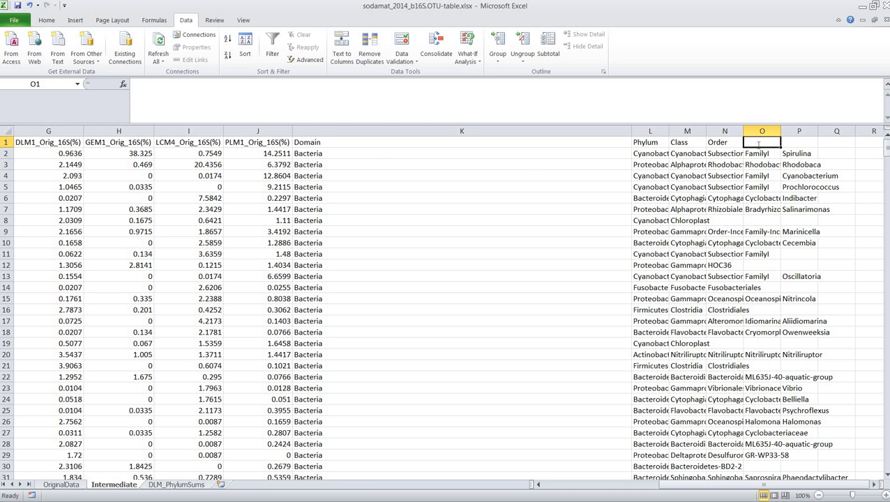
text(Family)
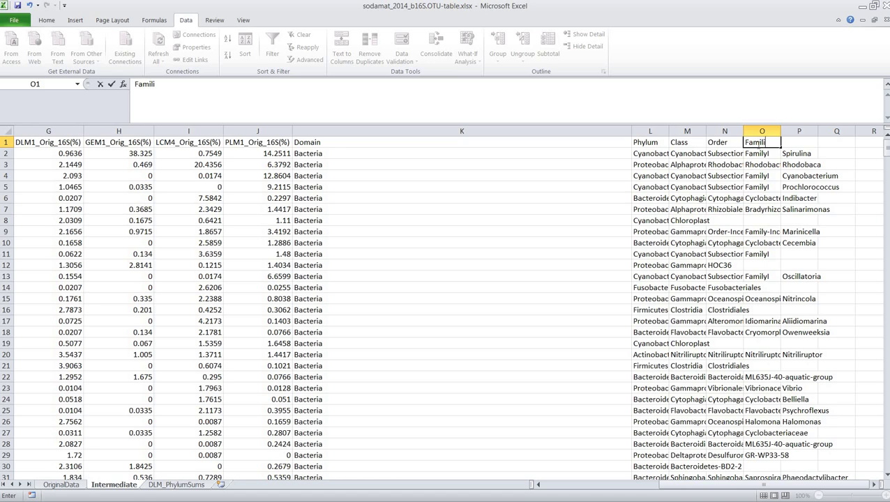
key(Tab)
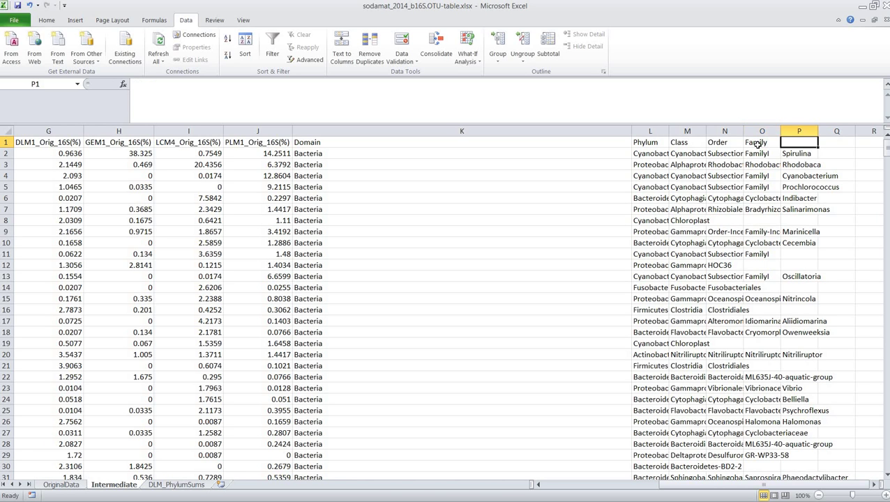
text(Genus)
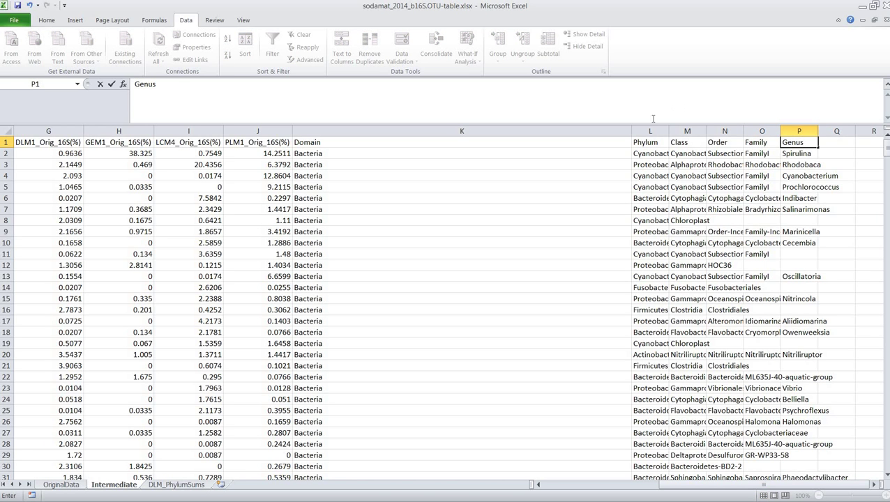
click(655, 176)
Widen column L to show full phylum names and scroll down to inspect blank cells like L265
drag(632, 132, 467, 131)
scroll(398, 202, down, 8)
scroll(397, 202, down, 20)
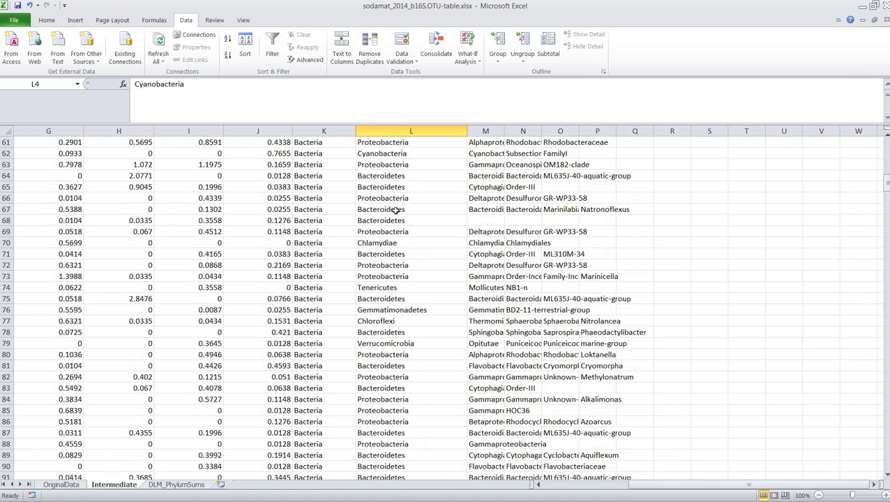
scroll(395, 222, down, 20)
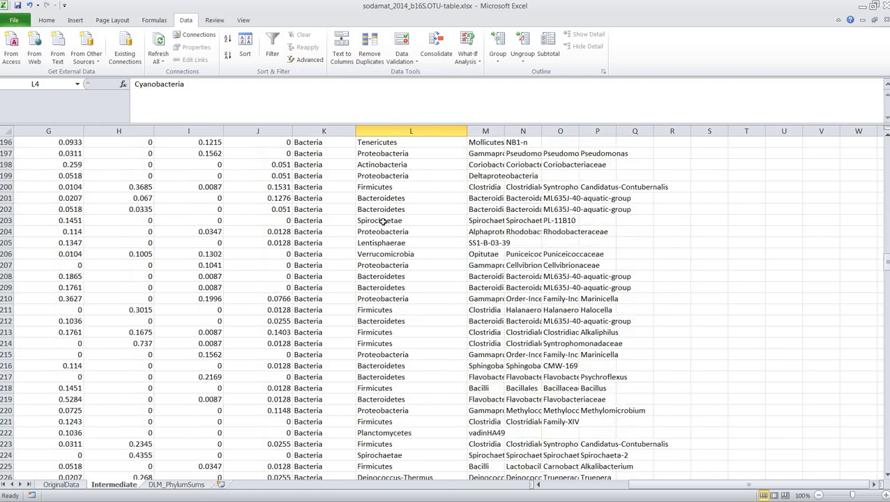
scroll(387, 232, up, 2)
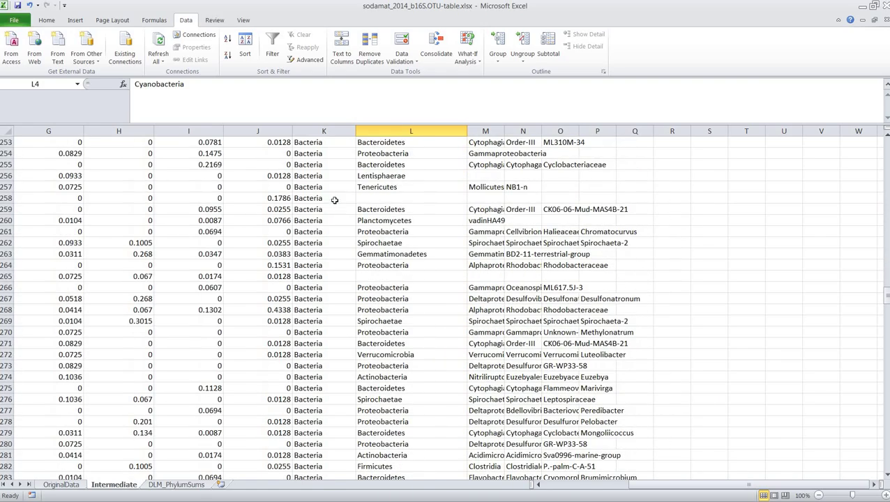
click(387, 276)
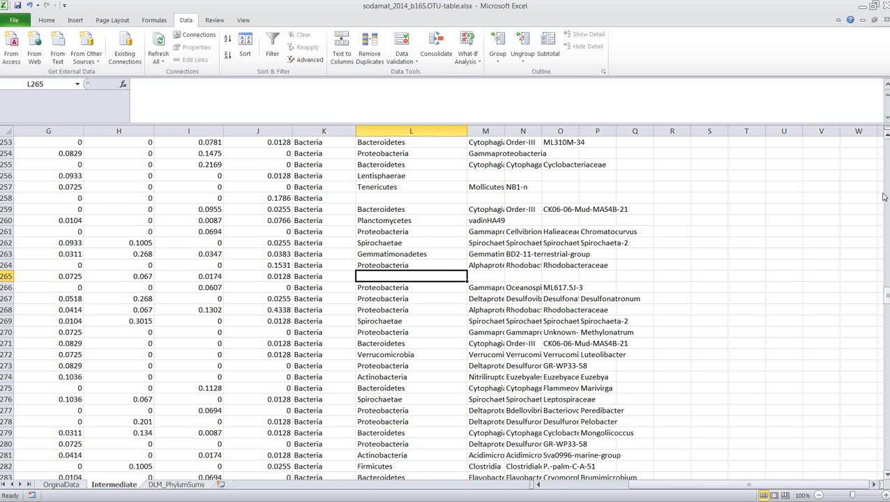
drag(883, 197, 883, 139)
Sort the whole data by the Phylum column in descending order
click(411, 131)
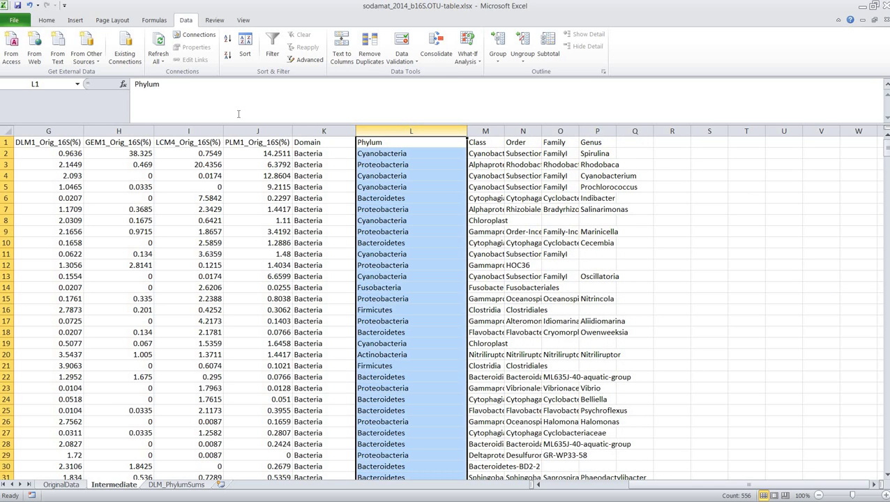
click(228, 57)
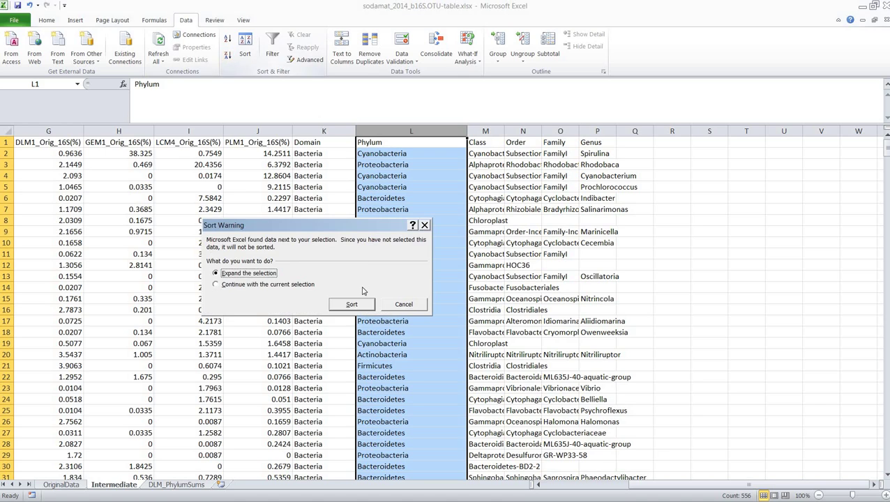
click(358, 304)
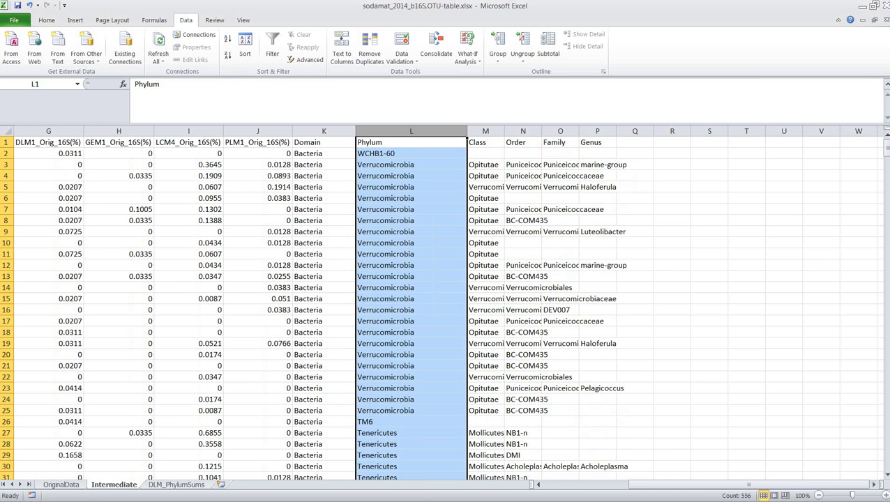
Enter 'Unknown' in L557 and fill it down through L565
scroll(867, 446, down, 20)
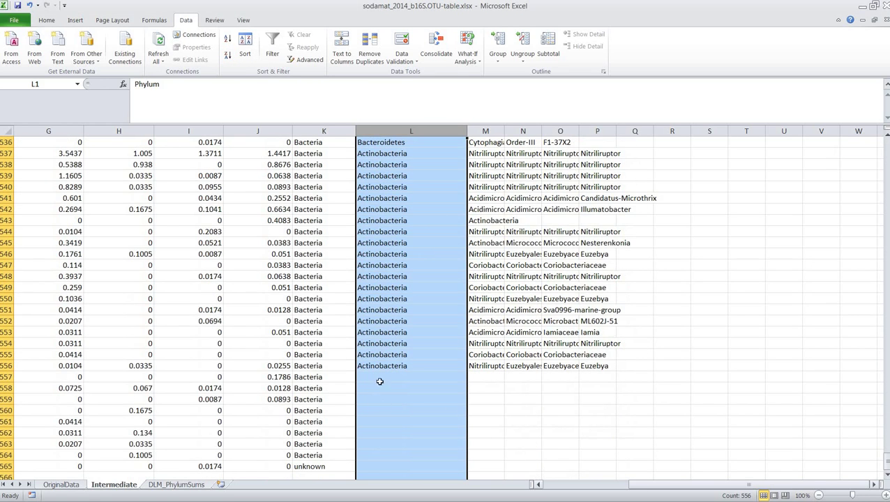
key(ctrl+Down)
key(Down)
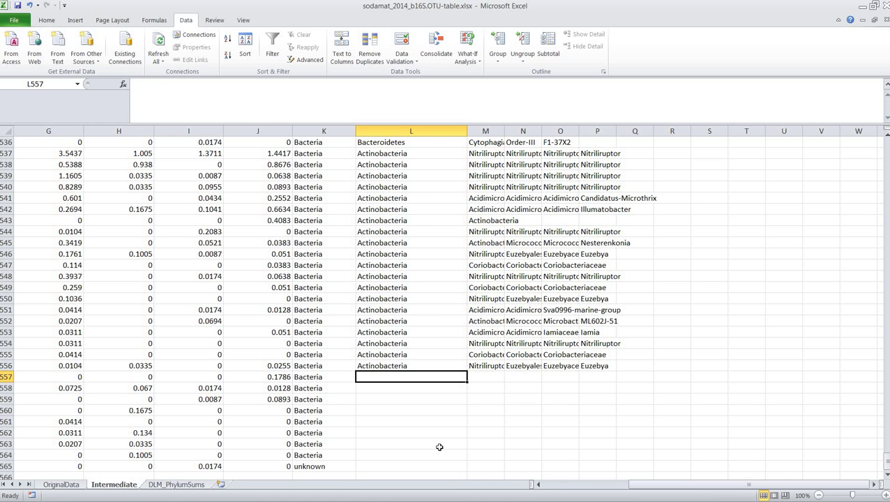
text(Unknow)
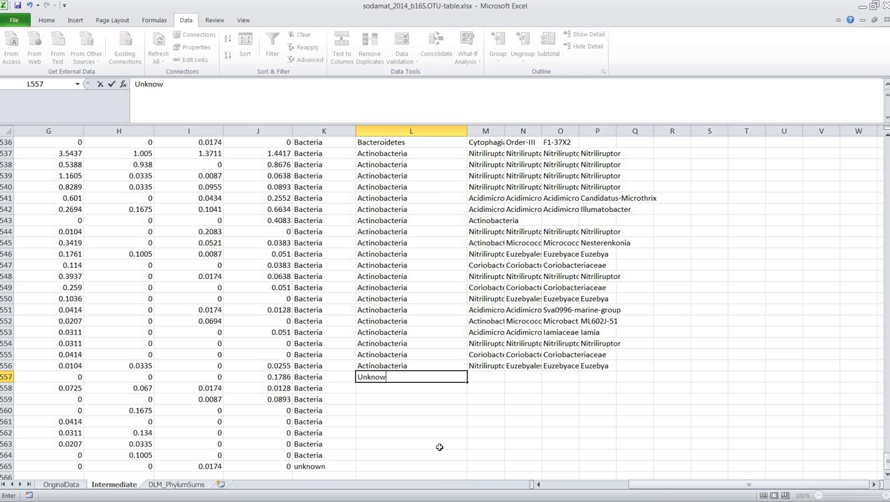
text(n)
key(Return)
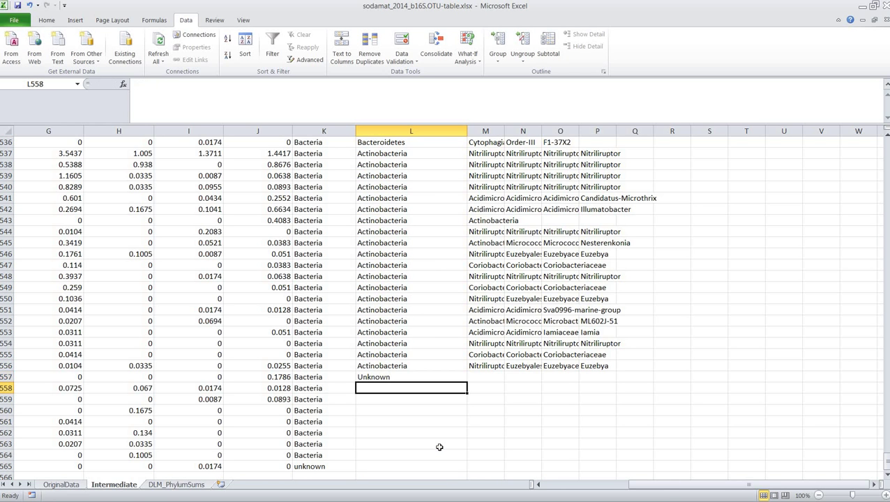
key(Up)
key(Up)
click(464, 380)
drag(466, 382, 463, 469)
click(440, 446)
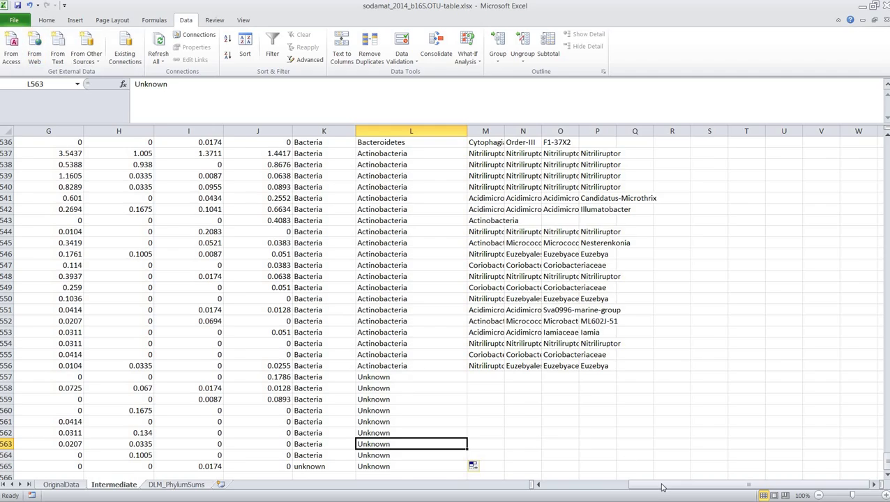
click(577, 494)
Select all Intermediate sheet cells and insert a PivotTable on a new worksheet
scroll(293, 279, up, 18)
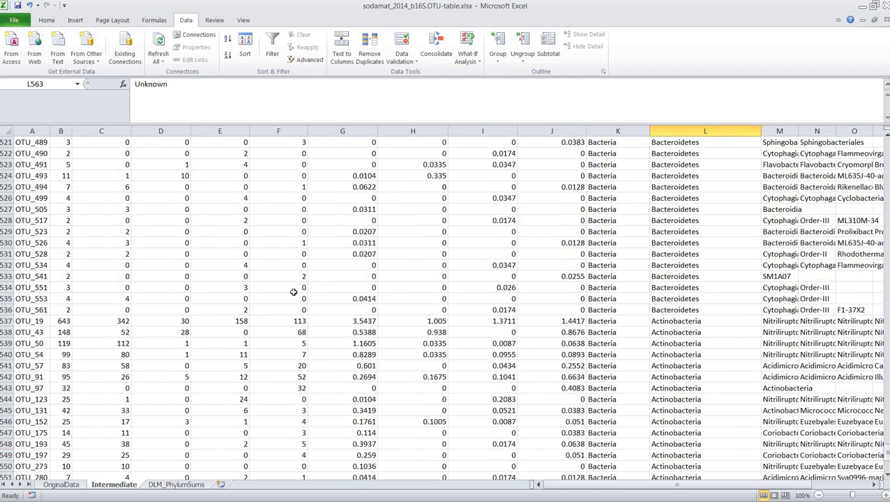
scroll(284, 293, up, 8)
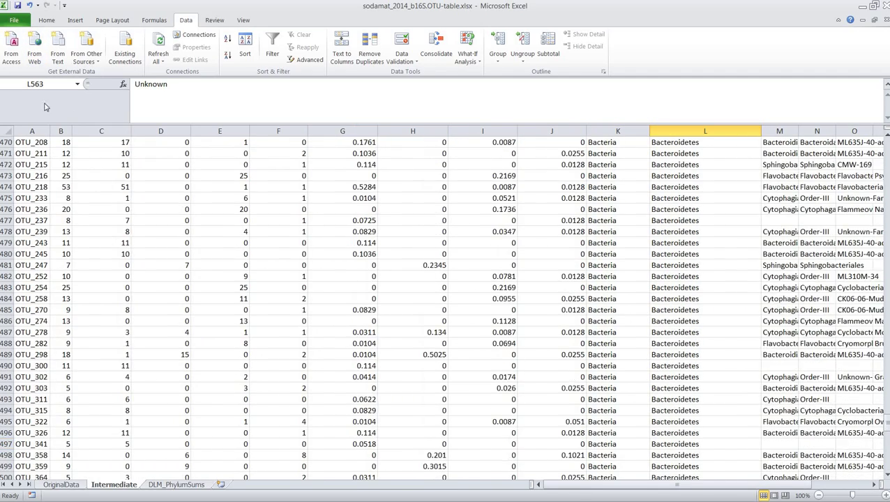
click(13, 126)
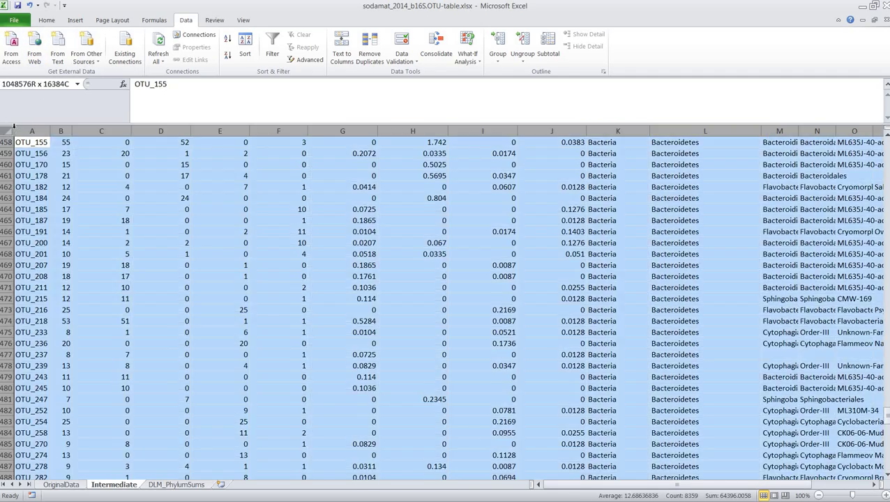
click(75, 20)
click(15, 49)
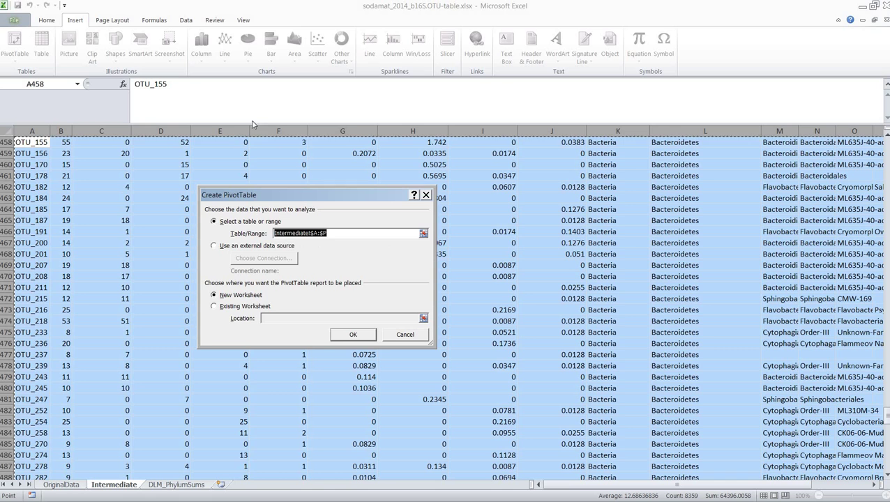
click(367, 338)
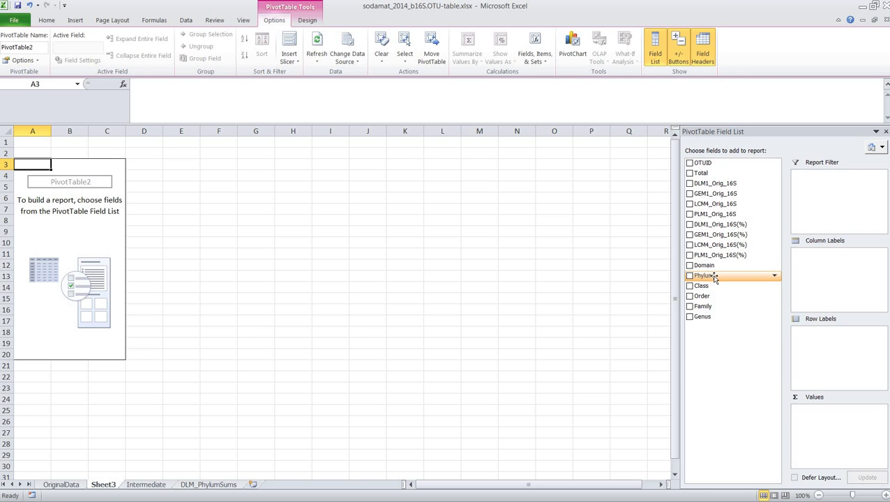
Put Phylum in Row Labels and DLM1_Orig_16S in Values of the pivot table
drag(714, 278, 805, 336)
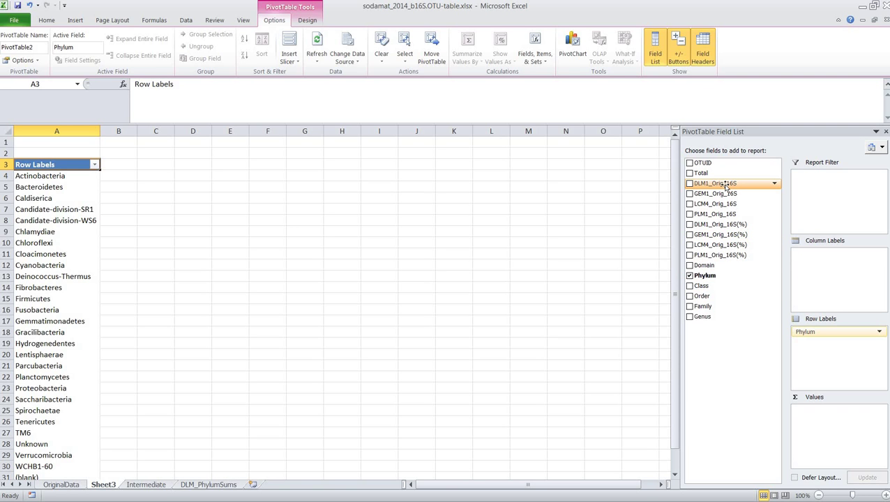
drag(725, 184, 831, 420)
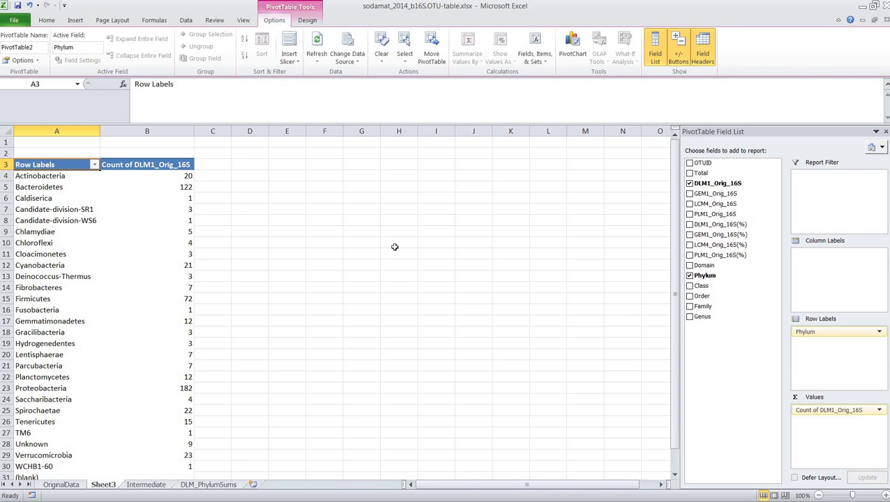
click(878, 410)
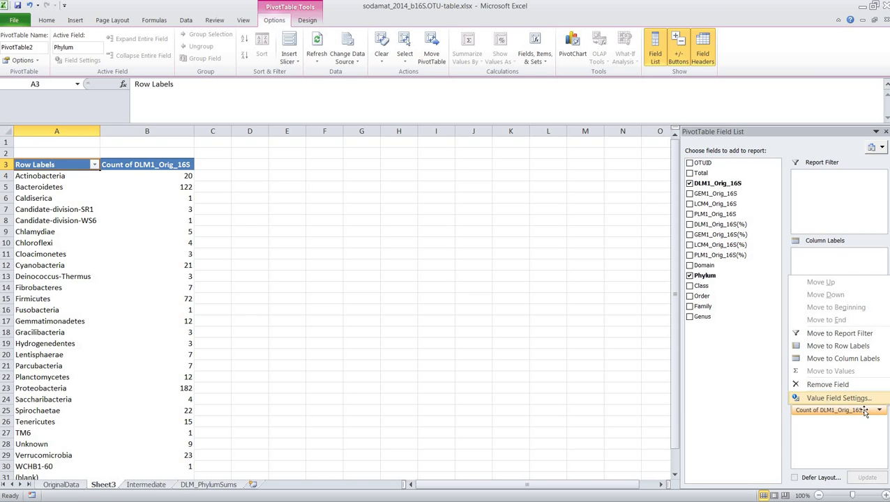
Change the DLM1_Orig_16S value field from Count to Sum, giving Proteobacteria 3680
click(823, 399)
key(Up)
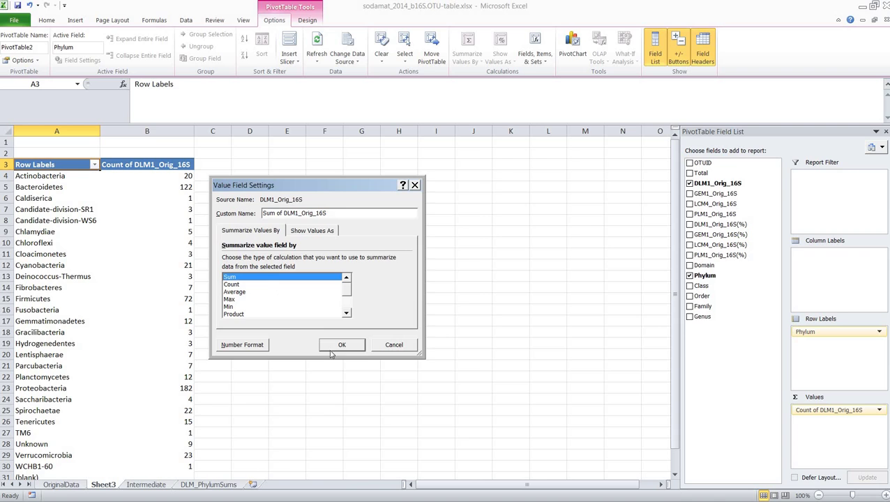
click(345, 345)
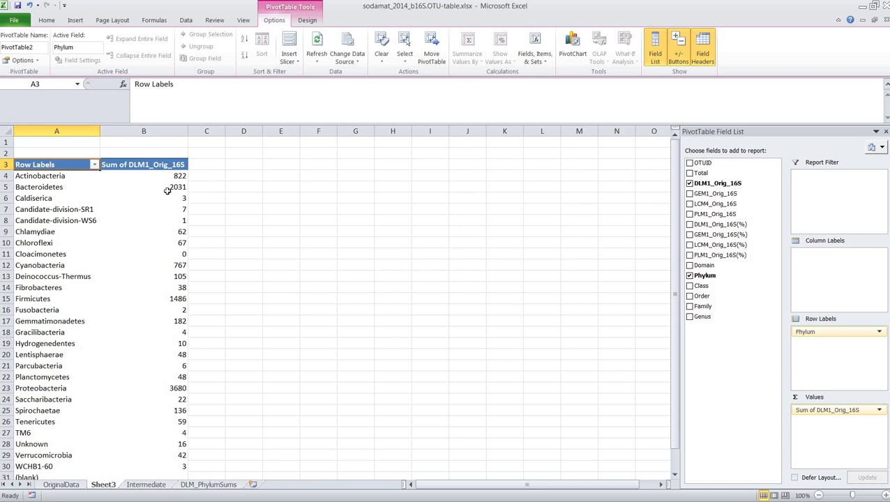
click(55, 177)
click(55, 175)
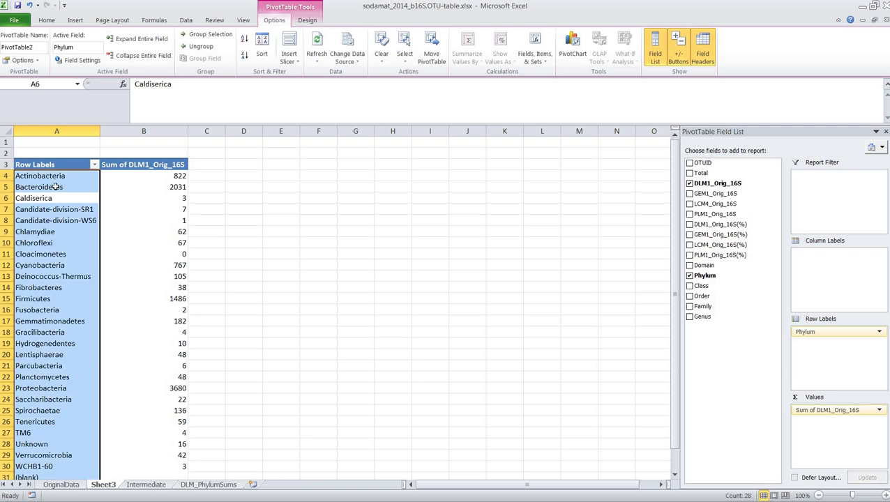
click(55, 176)
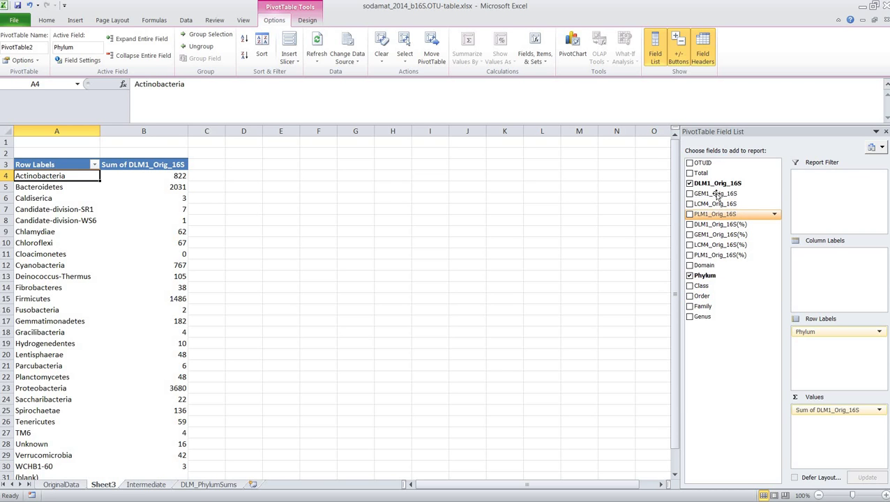
Add GEM1_Orig_16S to the PivotTable values summarized as Sum per phylum, beside the DLM1 sums
drag(717, 196, 847, 422)
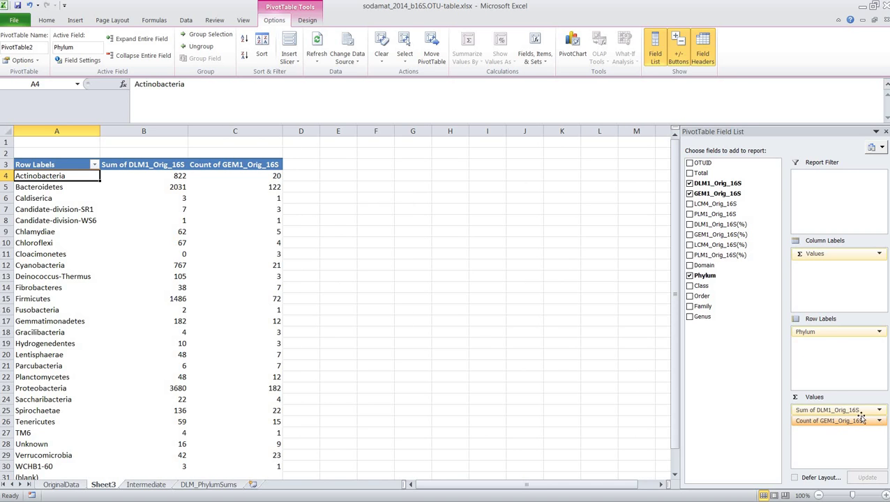
click(858, 420)
click(838, 410)
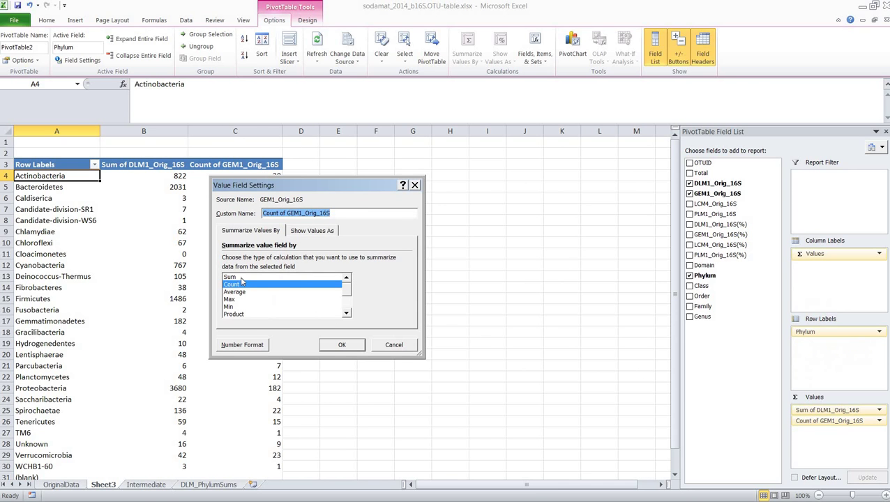
click(241, 278)
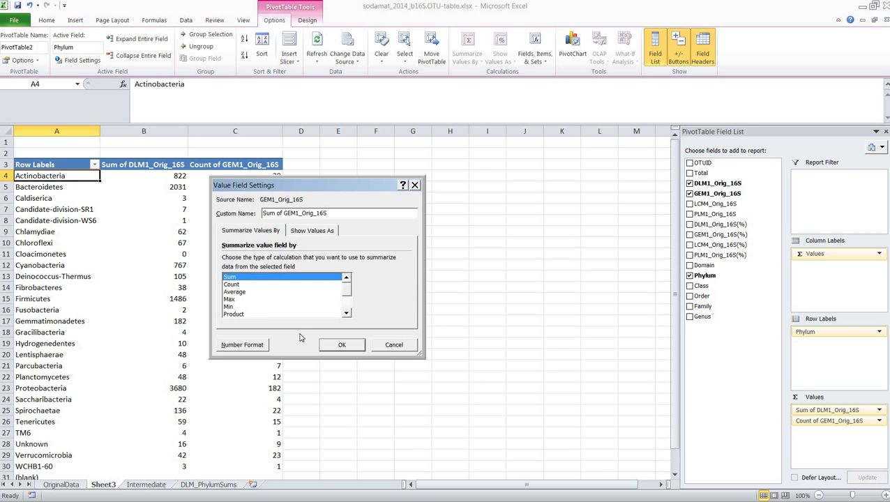
click(345, 346)
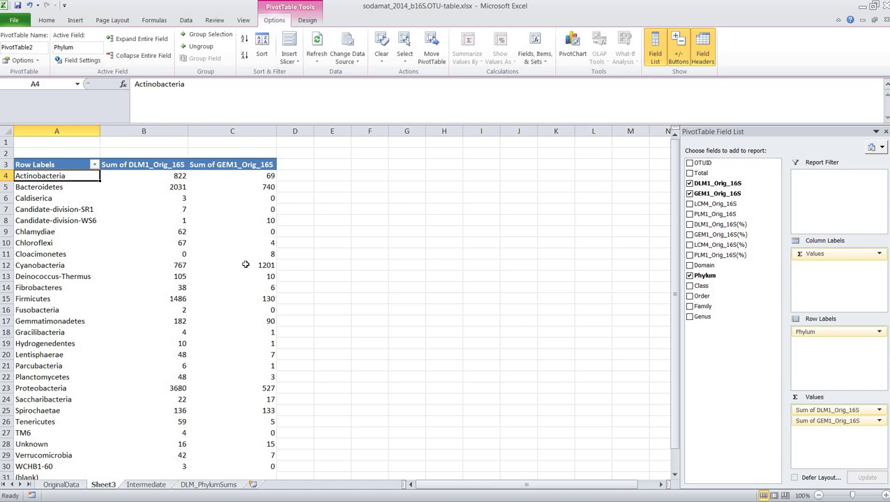
mouse_move(245, 265)
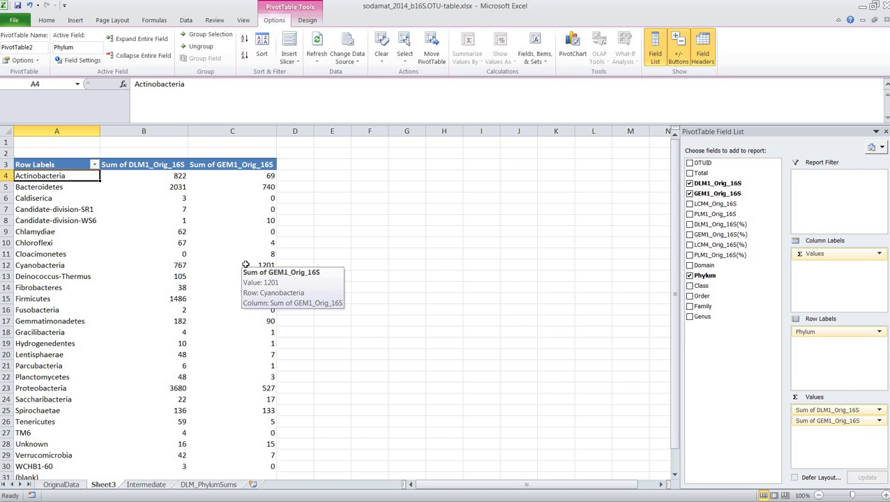